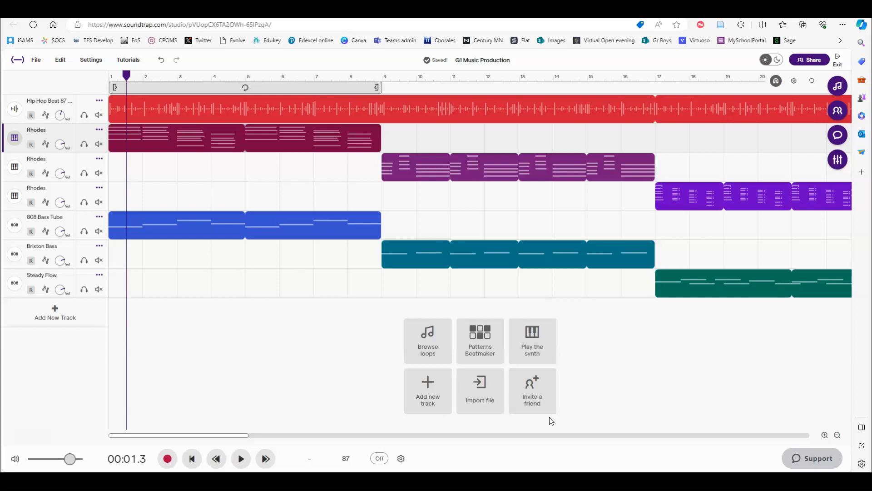
Step: Add a new guitar instrument track below the Steady Flow track
left_click(837, 435)
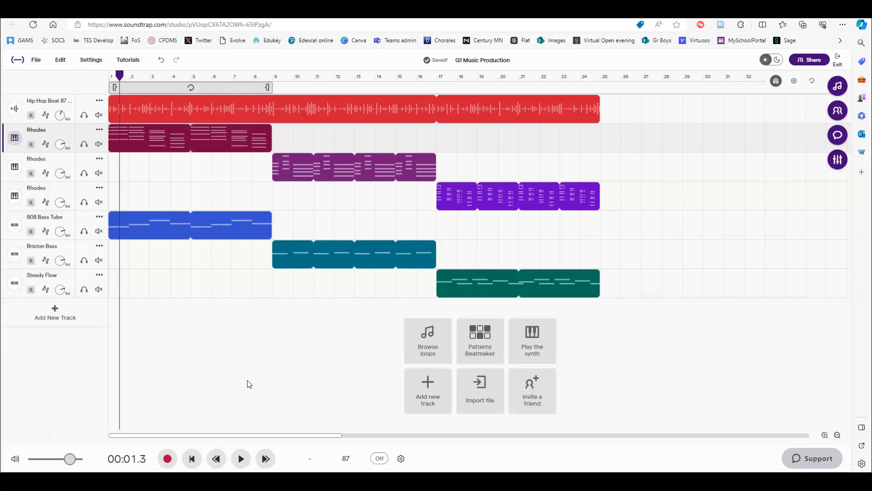
left_click(152, 144)
left_click(136, 194)
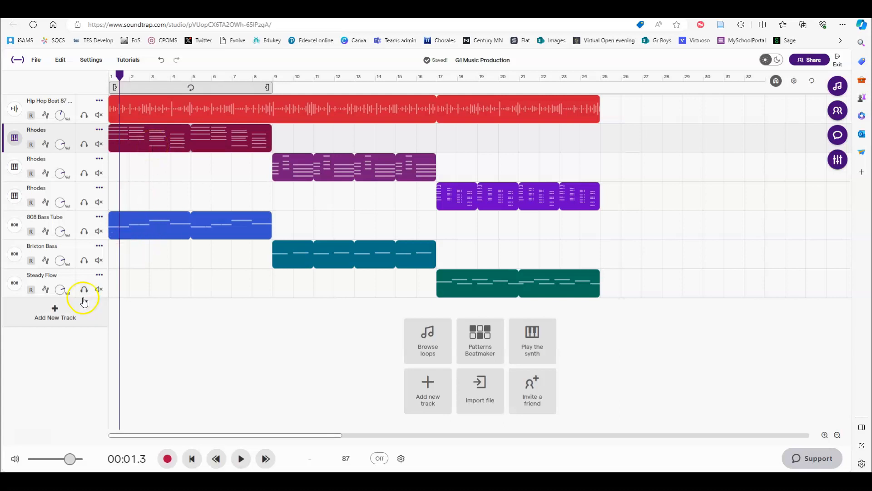
left_click(74, 313)
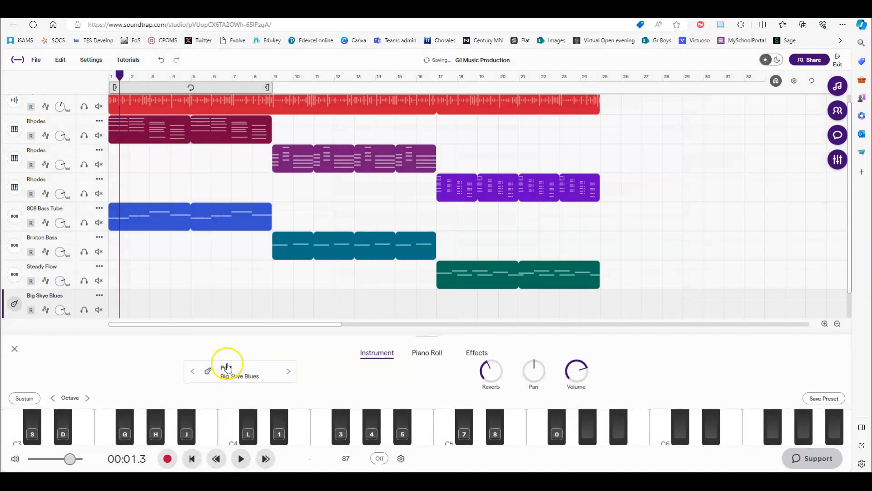
Step: Change the new guitar track's instrument preset to 1984 from the Rock category
left_click(267, 375)
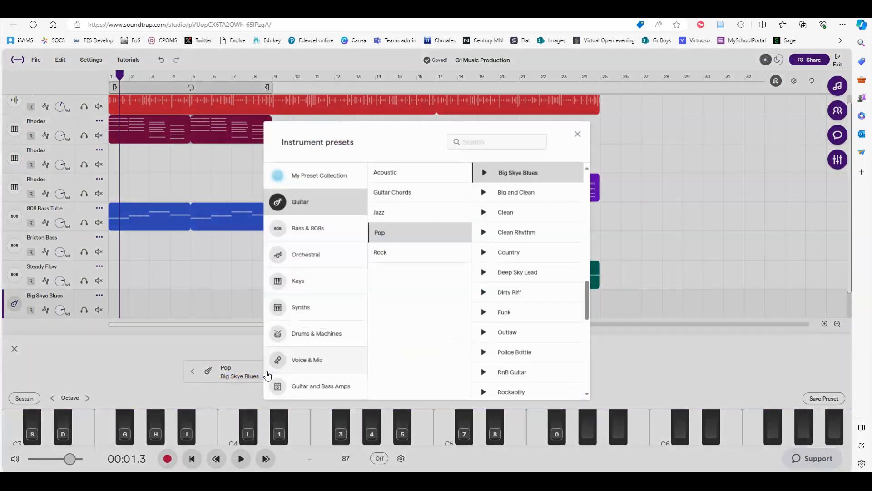
scroll(530, 307, "down", 4)
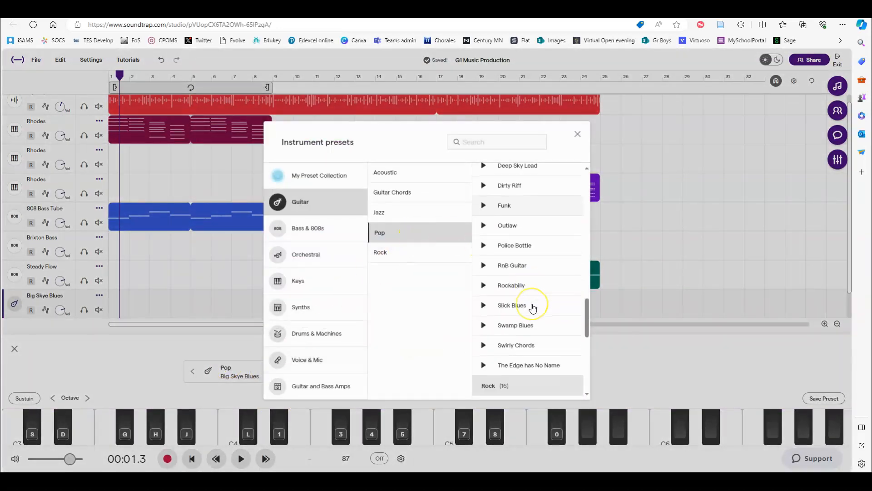
scroll(531, 308, "down", 3)
left_click(509, 192)
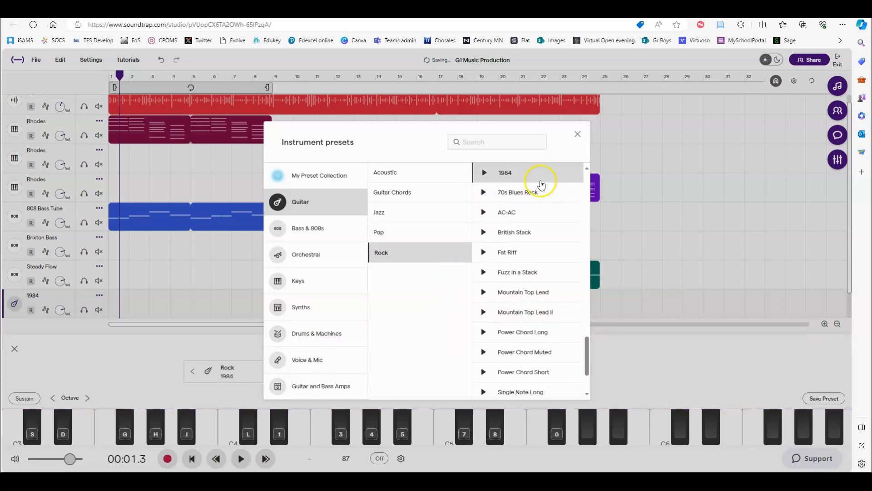
left_click(578, 135)
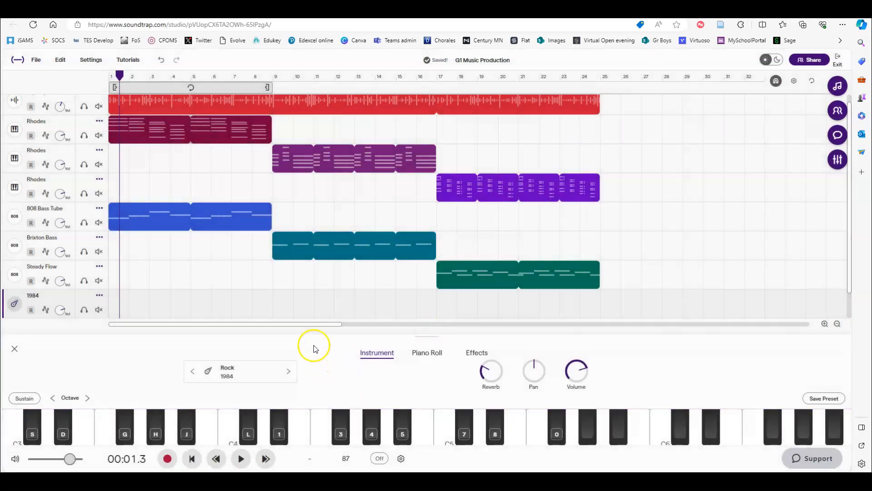
Step: Record a lead melody on the 1984 guitar track, starting at bar 9 under the second section
scroll(307, 286, "down", 1)
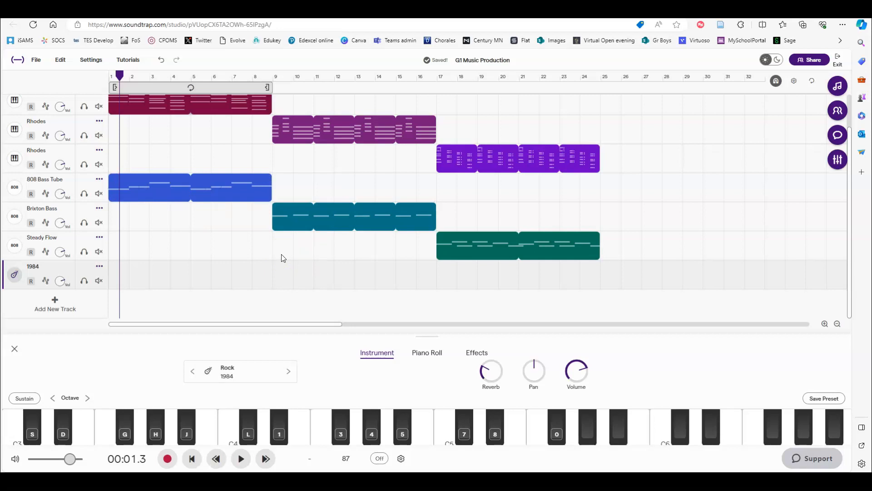
key("5")
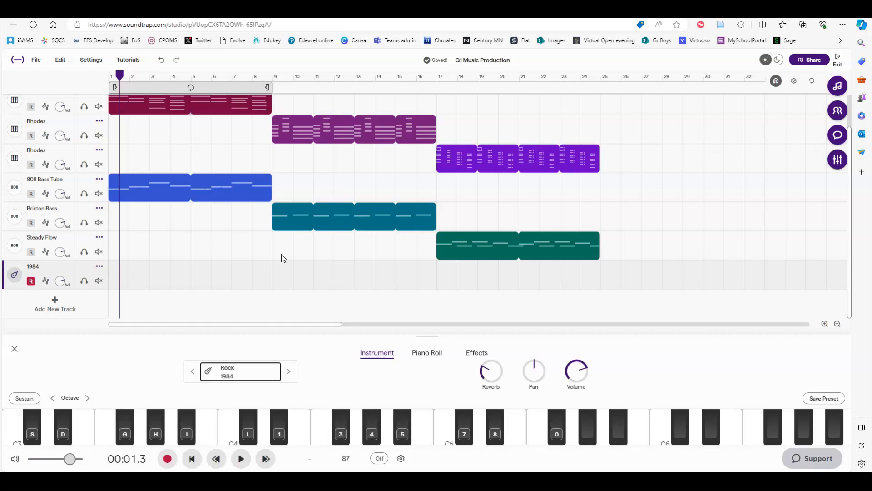
left_click(426, 353)
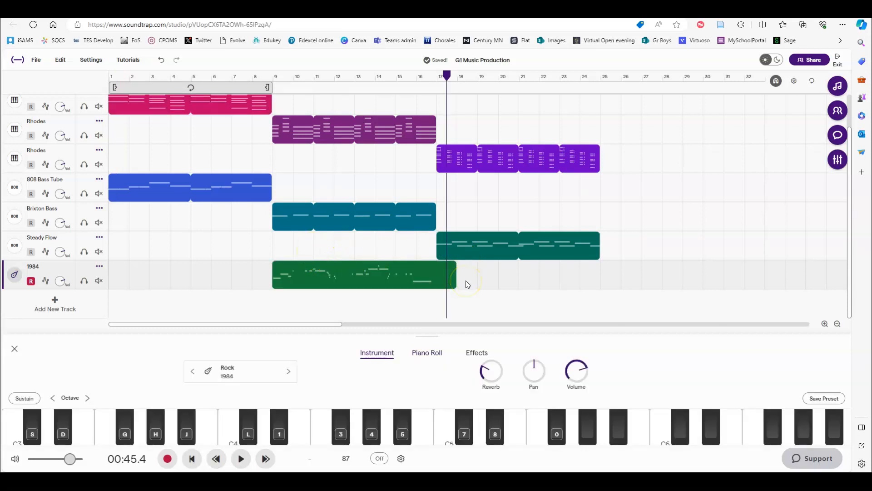
Step: Trim the end of the recorded 1984 region back to bar 17, in line with the Brixton Bass region
left_click(453, 284)
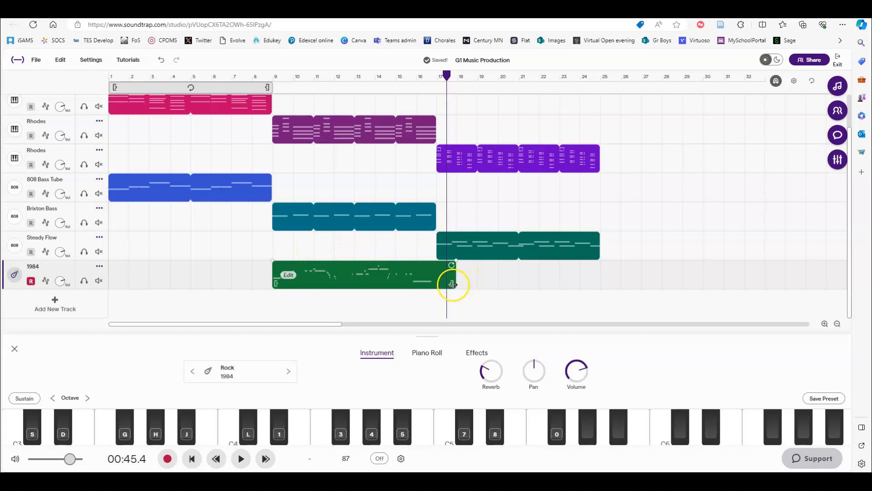
left_click(272, 254)
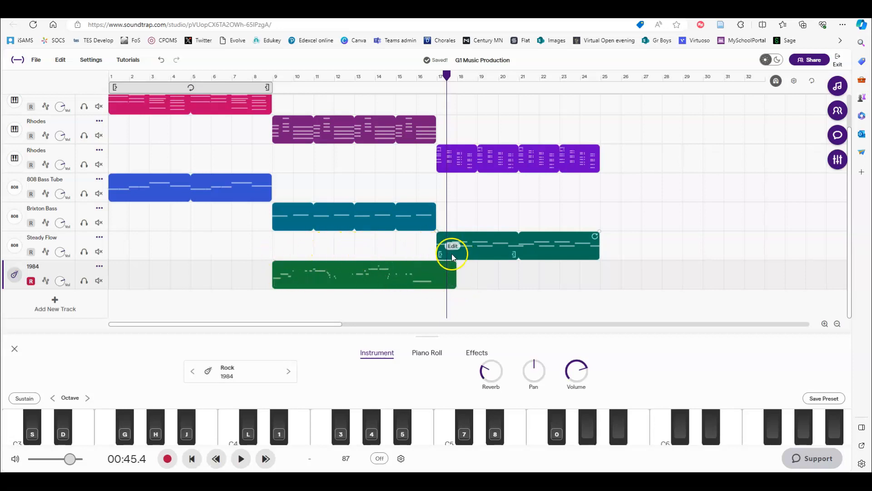
left_click(452, 283)
left_click_drag(452, 283, 435, 281)
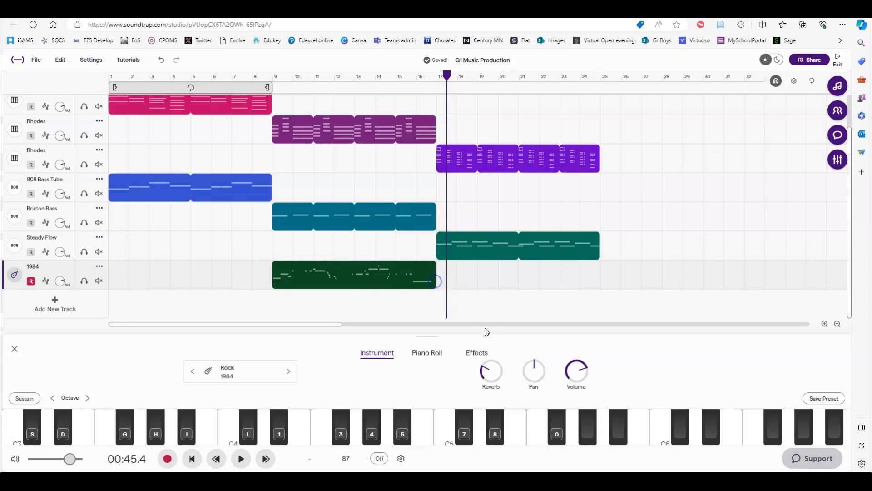
left_click(483, 324)
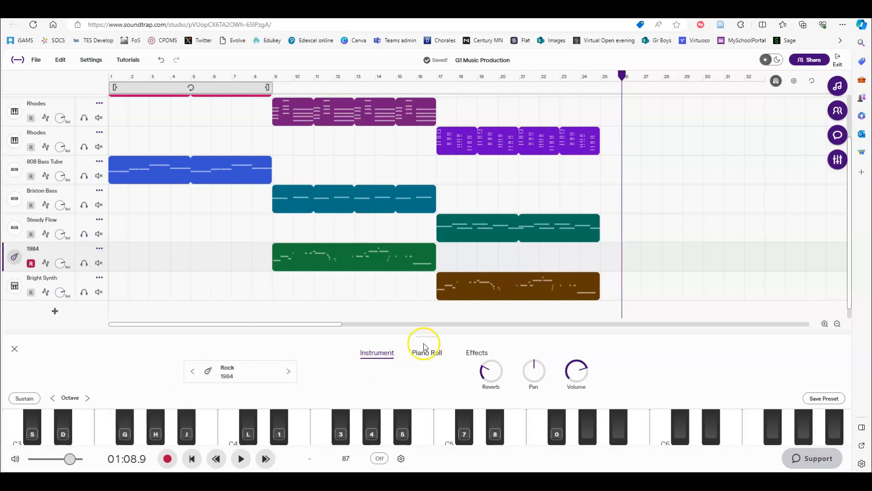
Step: Try to shrink the instrument panel, and make the Bright Synth track the active one
left_click_drag(427, 337, 431, 448)
left_click_drag(427, 337, 427, 370)
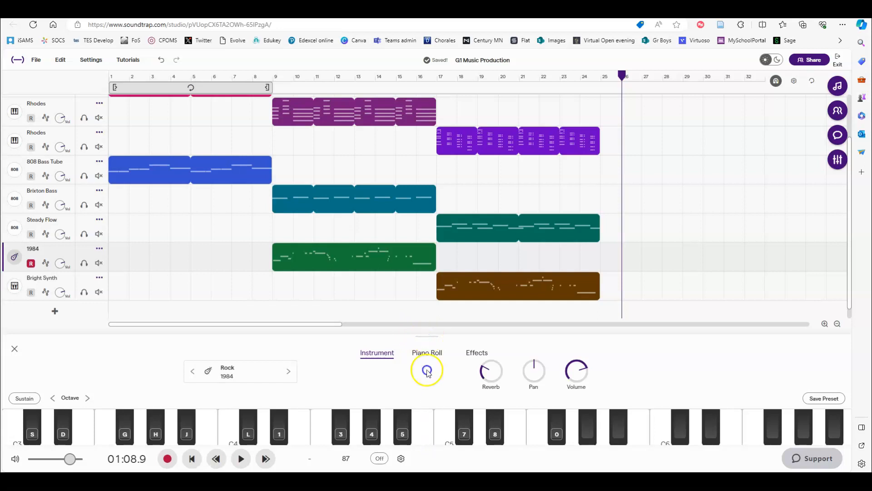
left_click(325, 294)
scroll(298, 303, "up", 2)
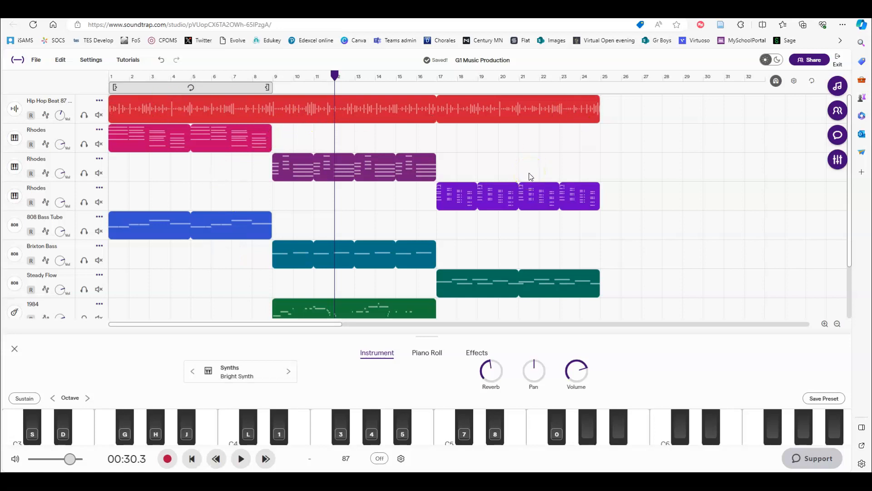
Step: Select the Bright Synth region starting at bar 17 and open its notes in the piano roll
scroll(510, 186, "down", 3)
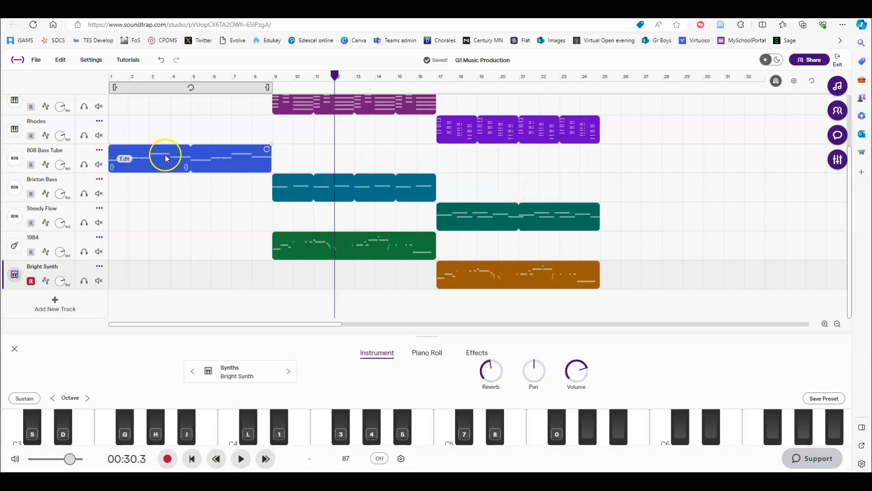
left_click(518, 274)
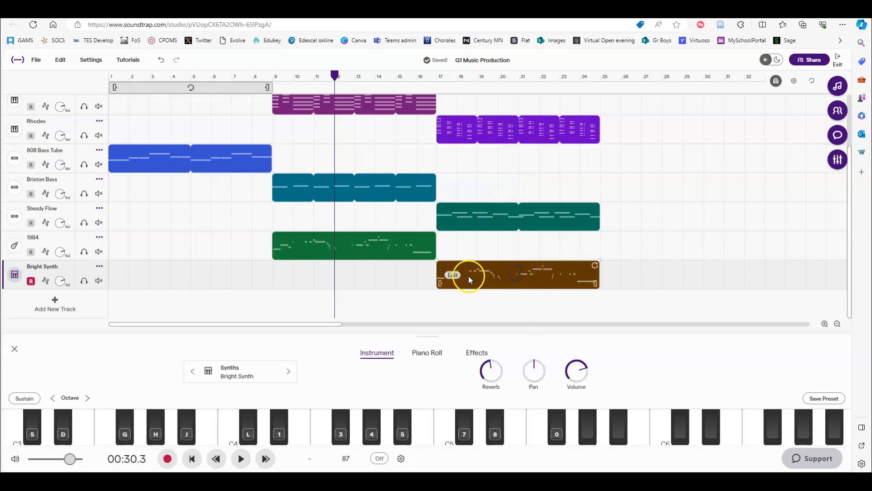
left_click(455, 278)
right_click(454, 278)
left_click(416, 358)
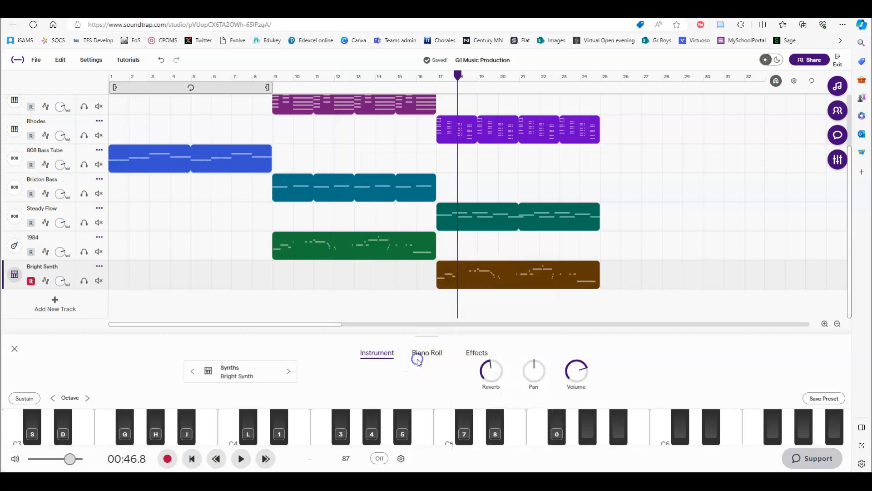
left_click(444, 356)
scroll(526, 405, "down", 3)
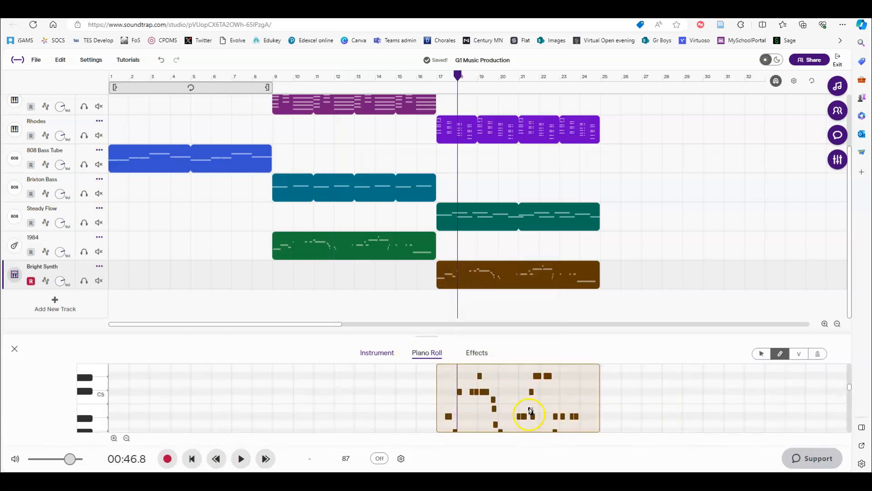
Step: Examine the pitch range and timing of the Bright Synth melody notes in the piano roll
scroll(530, 407, "down", 2)
scroll(529, 404, "up", 3)
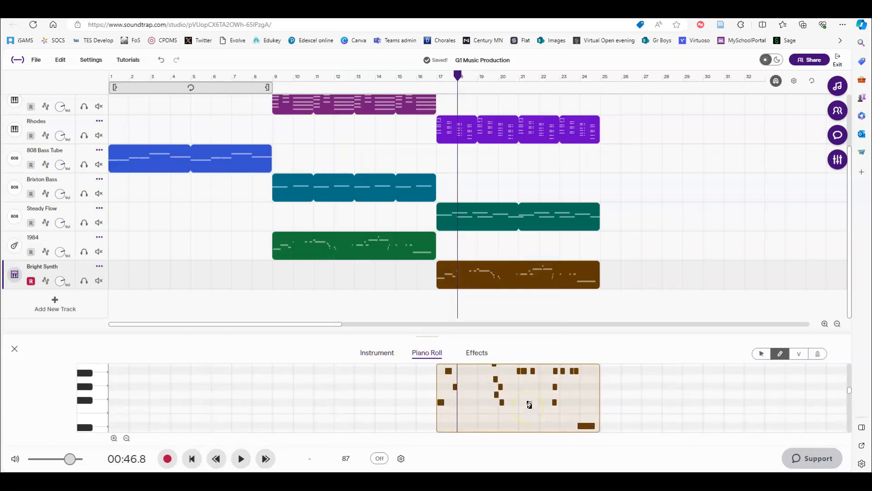
scroll(500, 402, "up", 2)
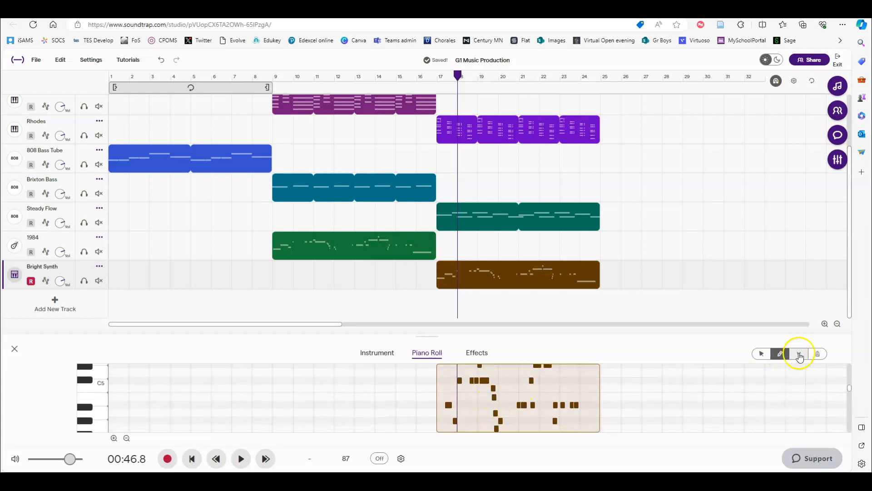
left_click(824, 324)
left_click(824, 323)
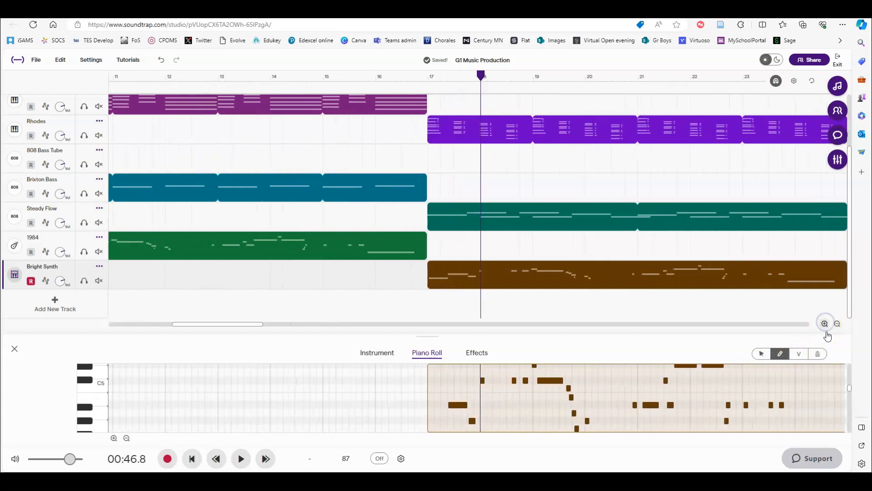
left_click(837, 324)
left_click(837, 323)
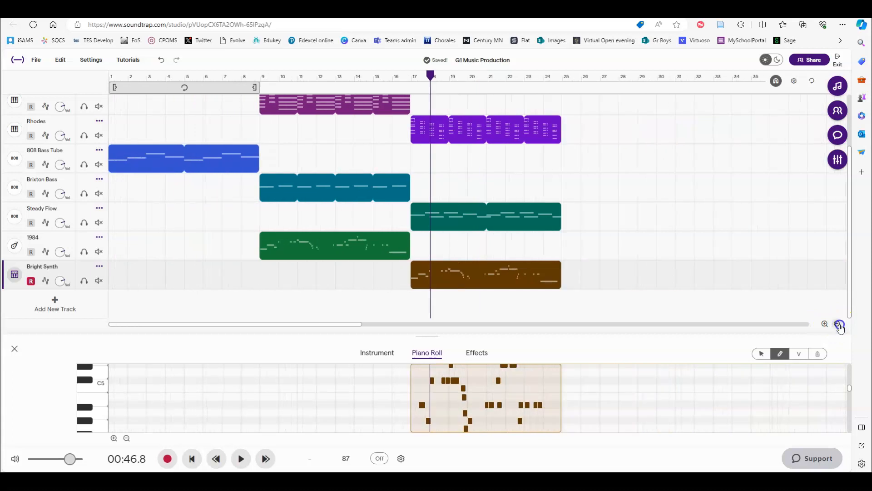
left_click(837, 323)
scroll(388, 232, "up", 1)
scroll(387, 232, "down", 1)
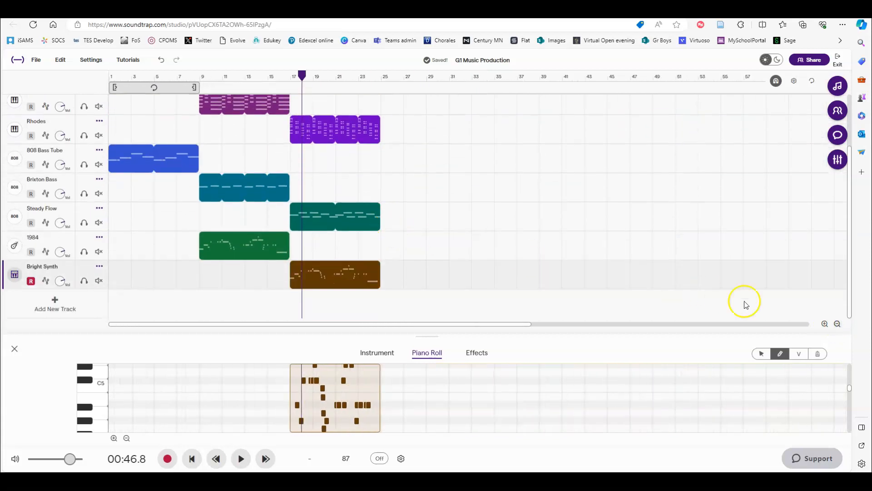
Step: Lengthen four early notes in bars 17 and 18 of the Bright Synth melody and swap the pitches of two notes in bar 19's descending run
left_click(825, 323)
left_click(825, 324)
left_click(825, 323)
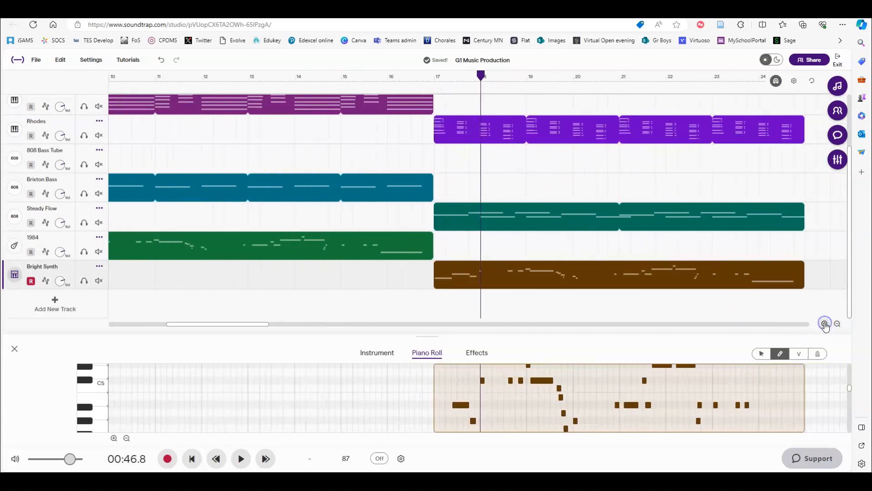
left_click(825, 323)
left_click(825, 323)
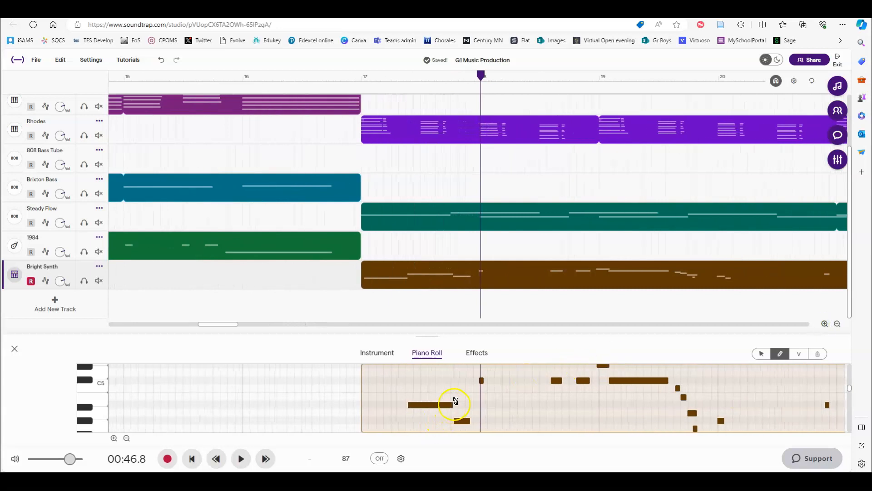
left_click_drag(455, 404, 473, 421)
left_click_drag(483, 381, 486, 380)
left_click_drag(559, 381, 567, 380)
left_click_drag(679, 390, 678, 414)
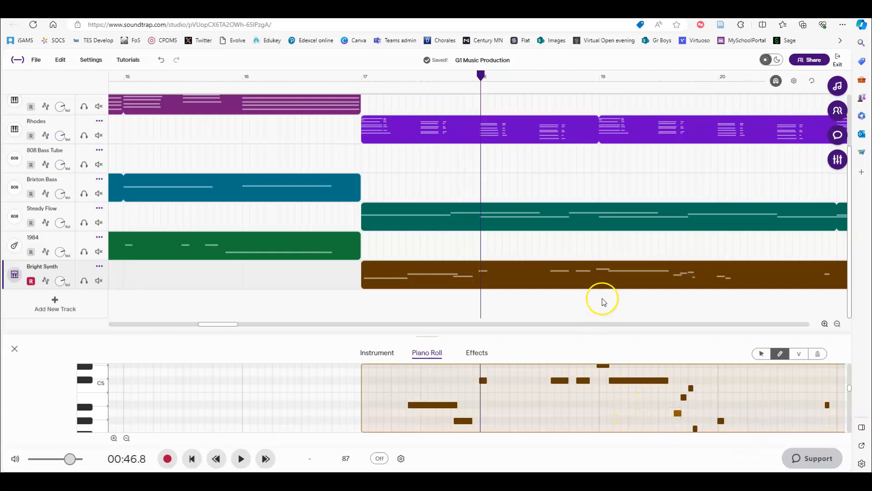
Step: Close the piano roll and fit the whole arrangement in the timeline from bar 1
left_click(837, 323)
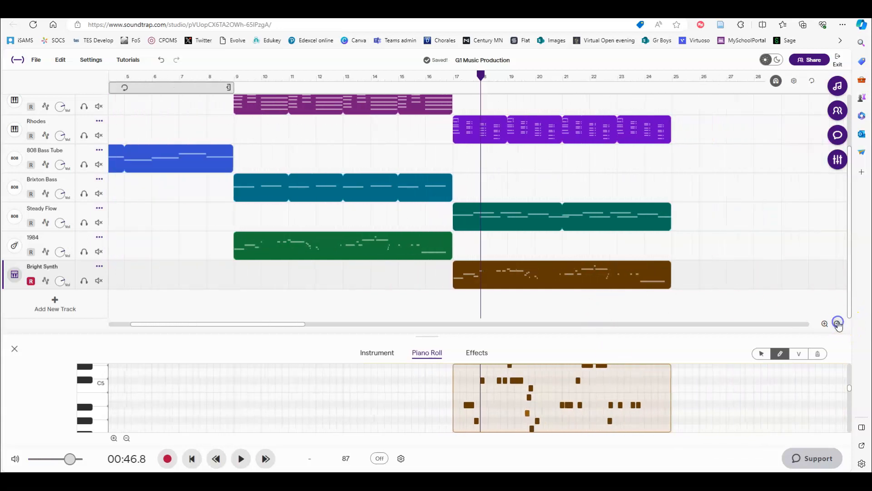
left_click(837, 323)
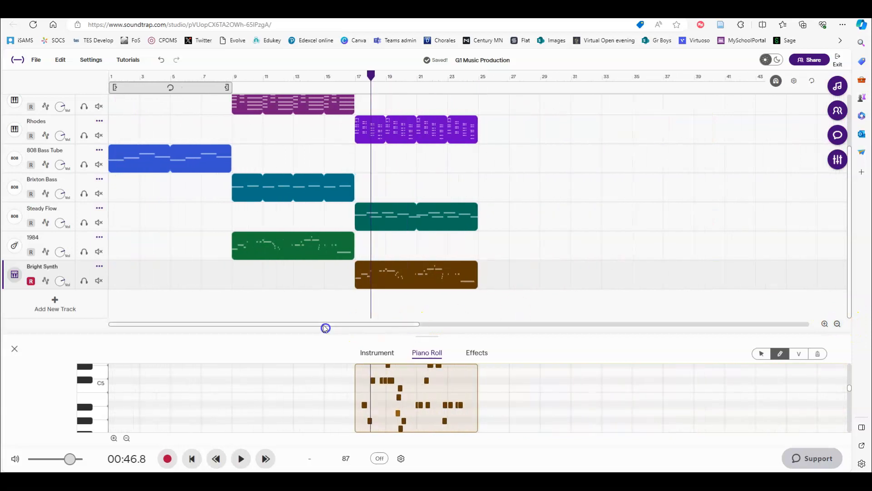
scroll(318, 286, "up", 3)
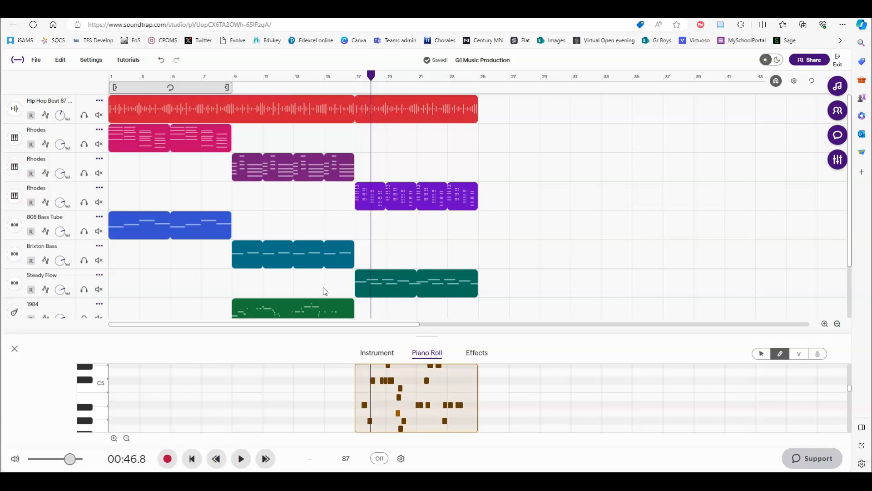
left_click(14, 348)
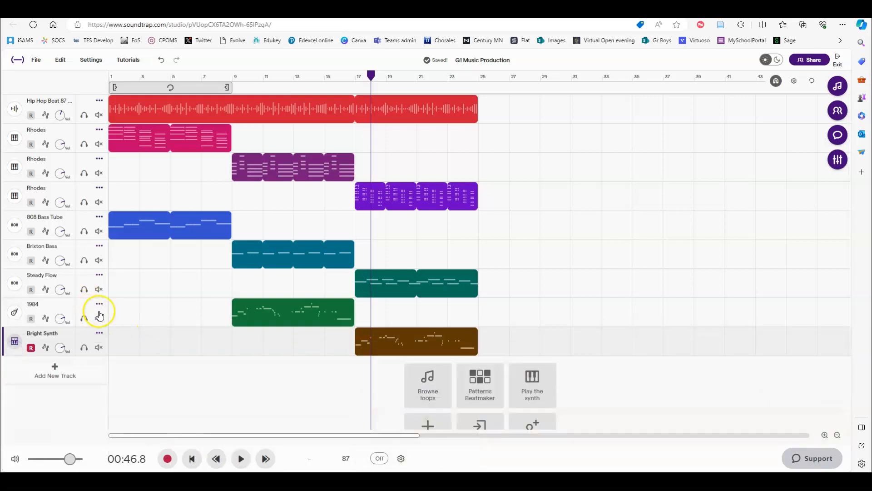
left_click(825, 434)
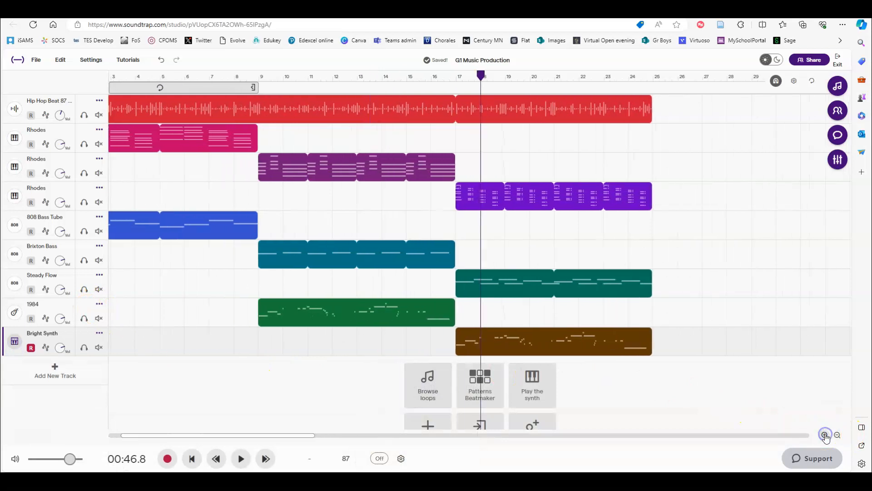
left_click(825, 435)
left_click(838, 435)
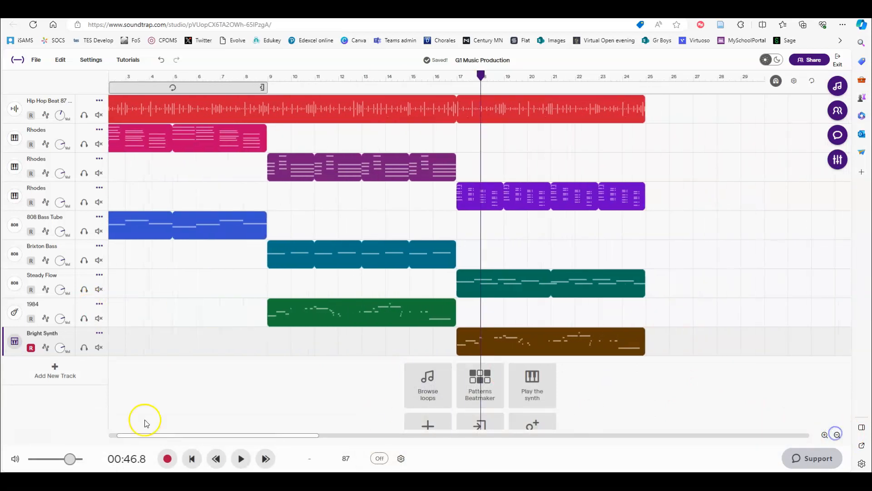
left_click_drag(162, 435, 154, 435)
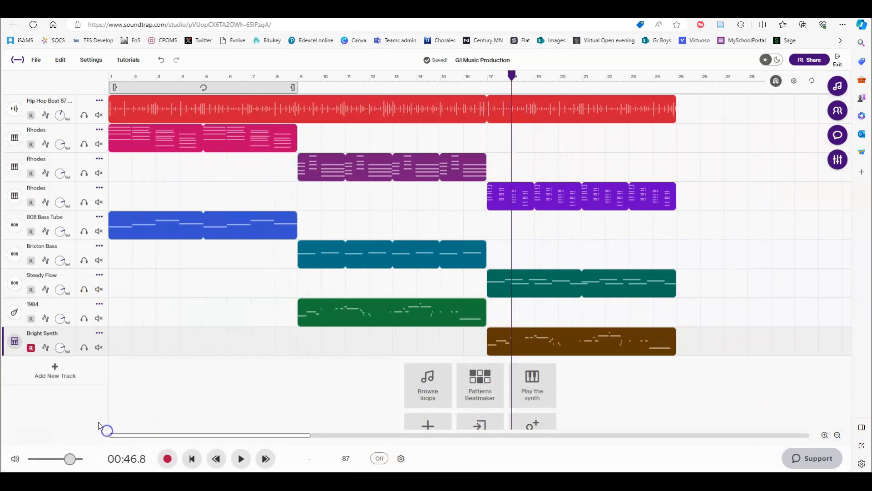
Step: Move the playhead into bar 1 and capture the track names and whole arrangement up to bar 24 with the Snipping Tool
left_click(162, 381)
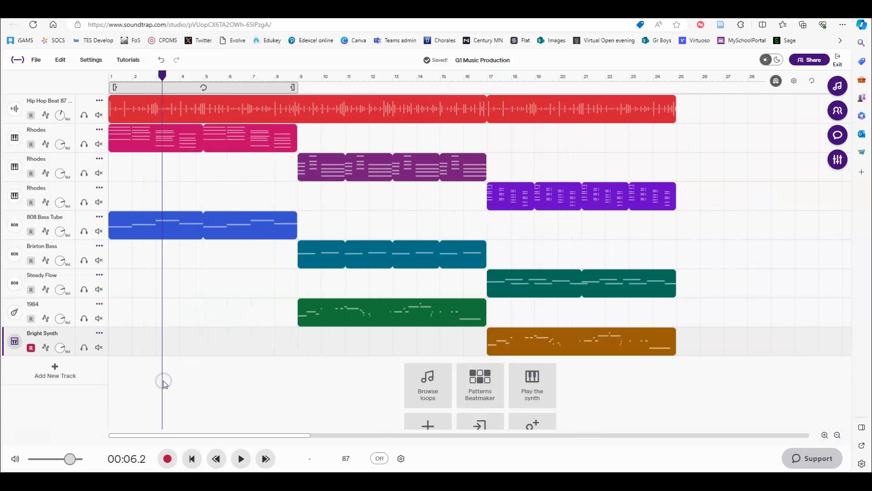
left_click(119, 389)
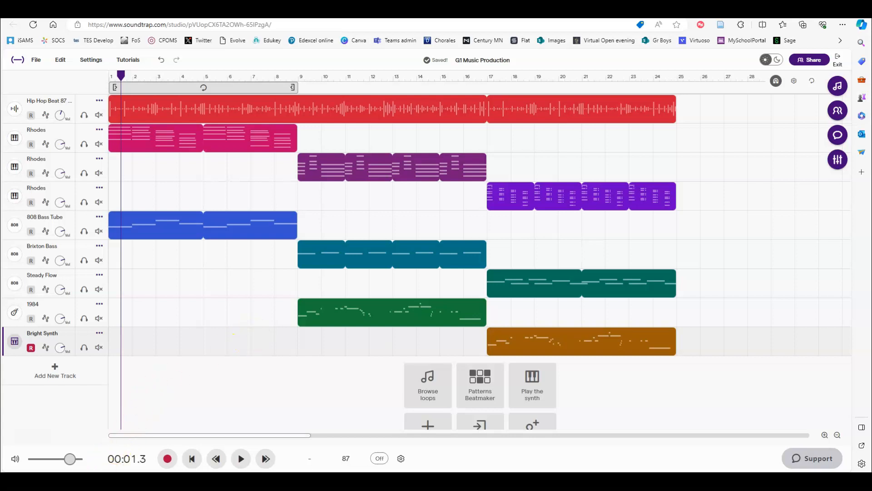
key("super")
type("snipping")
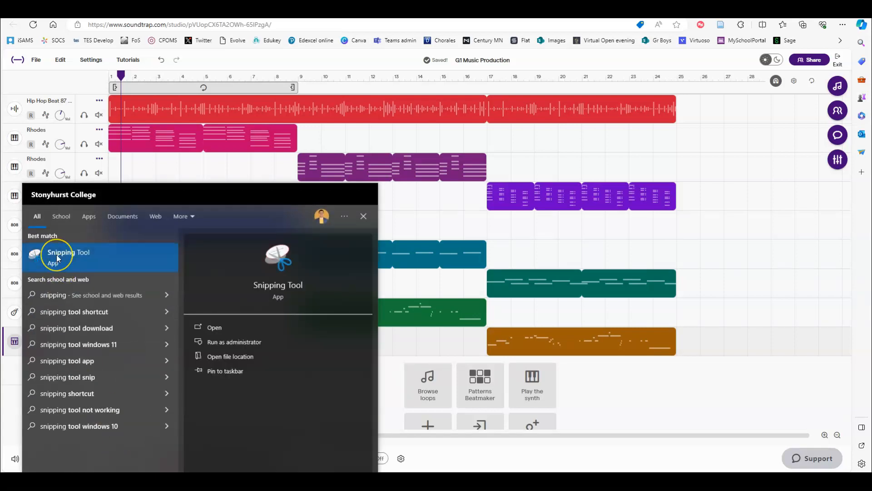
left_click(57, 258)
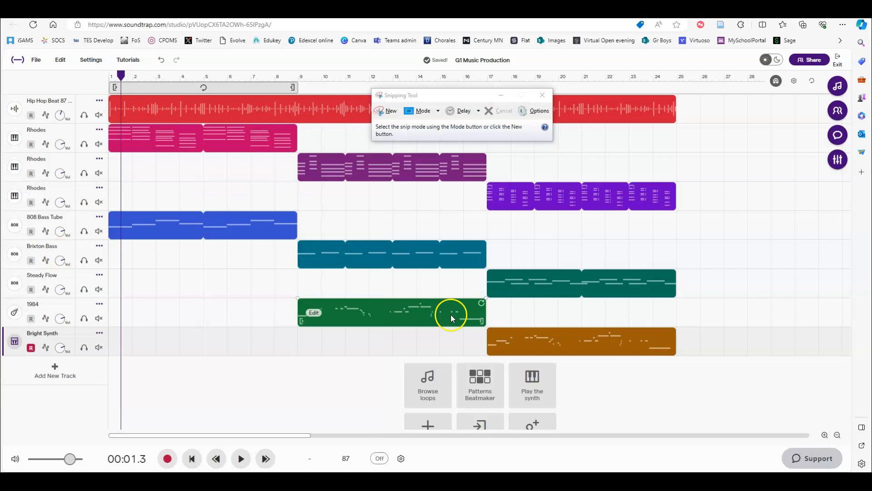
left_click(391, 112)
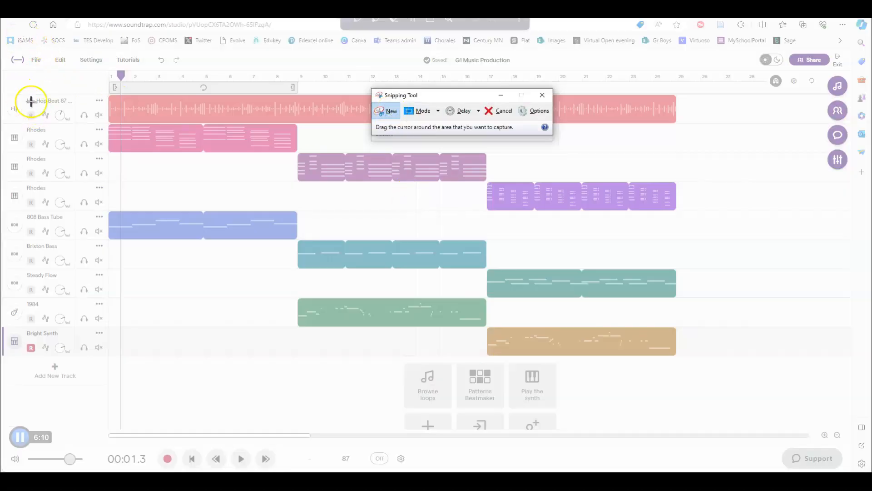
left_click_drag(3, 72, 677, 360)
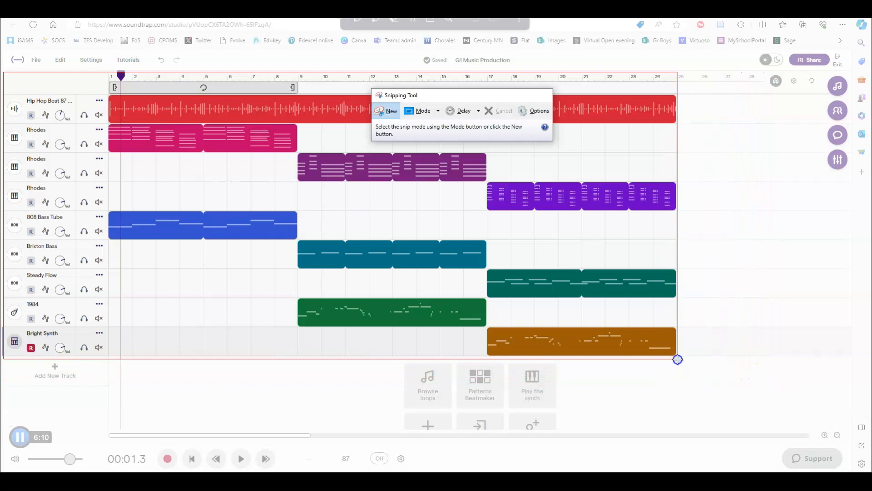
left_click_drag(678, 360, 677, 359)
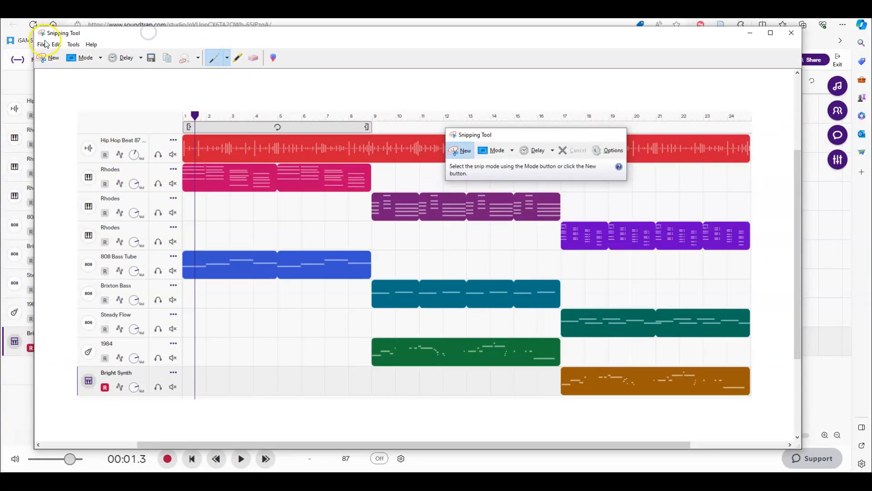
Step: Save the capture as a PNG in the Pictures folder, named "G1 Music Coursework" followed by the student's surname
left_click(42, 45)
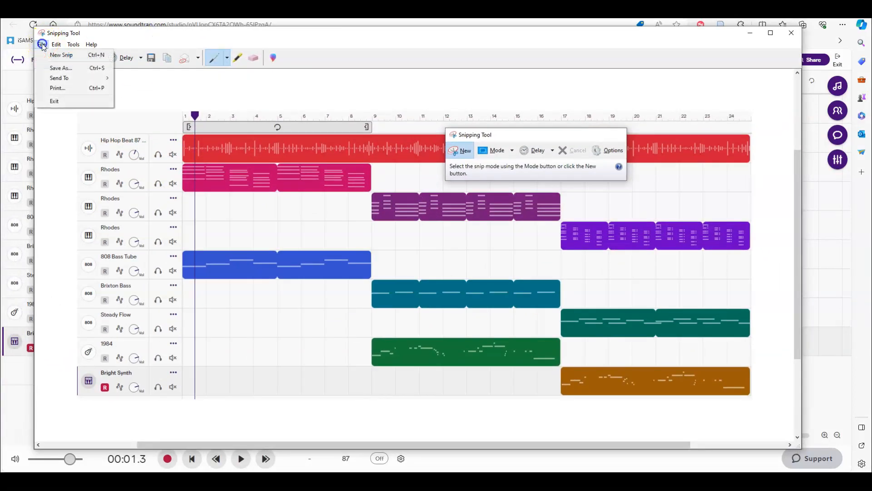
left_click(56, 68)
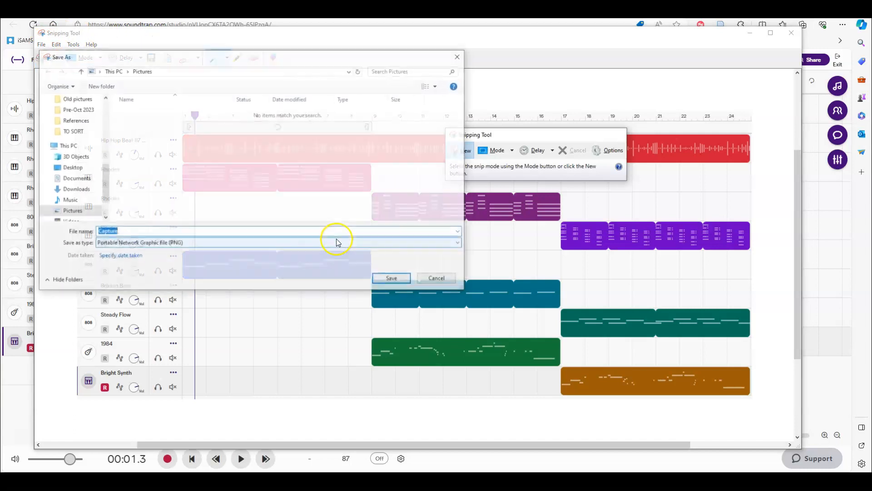
type("G1 Music Coursework Henderson")
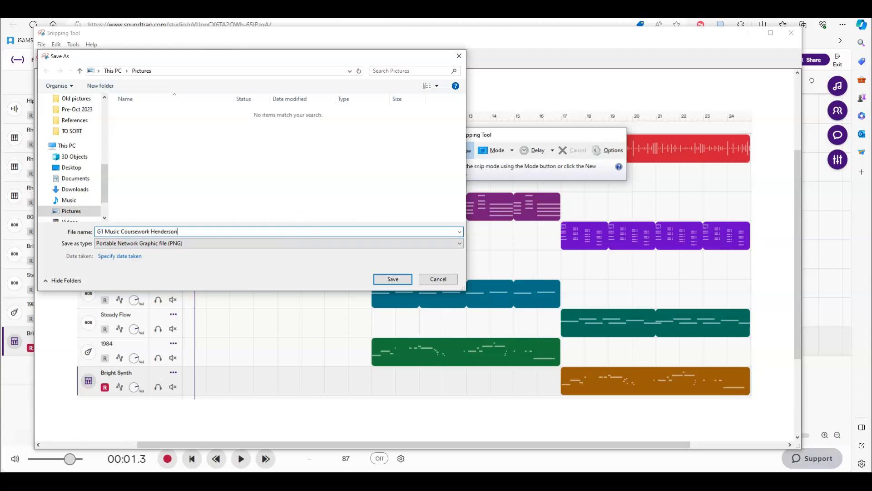
left_click(393, 281)
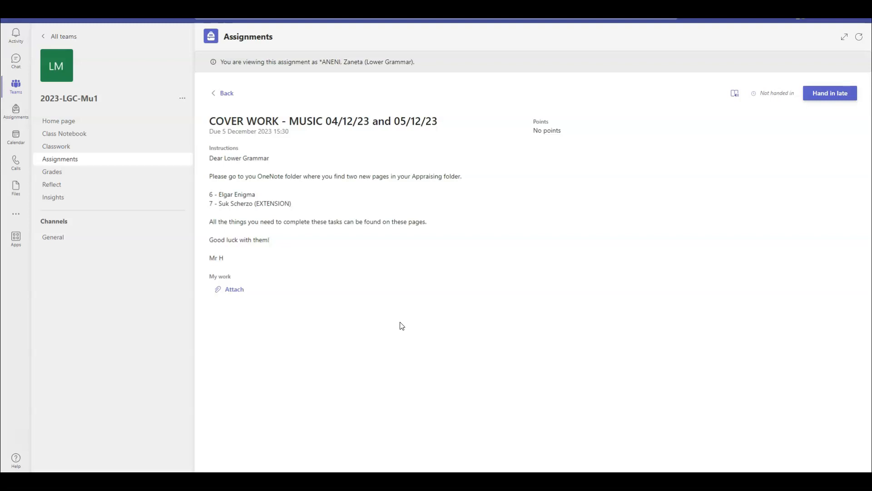
Step: In the Teams assignment, attach the G1 Music Coursework screenshot from this device's Pictures folder
left_click(238, 289)
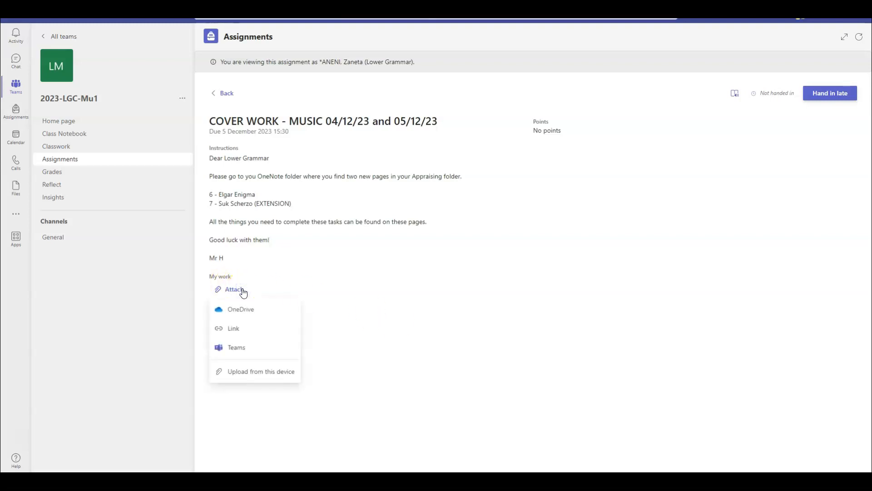
left_click(275, 378)
left_click(62, 155)
left_click(56, 176)
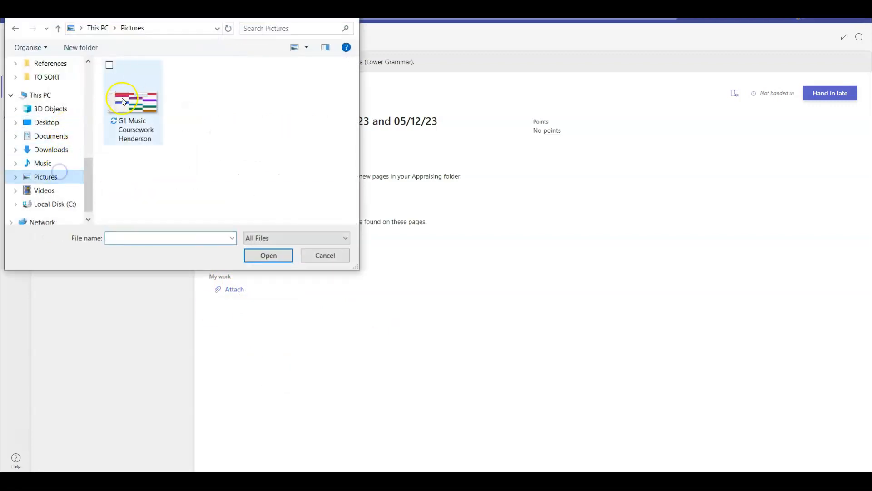
double_click(132, 97)
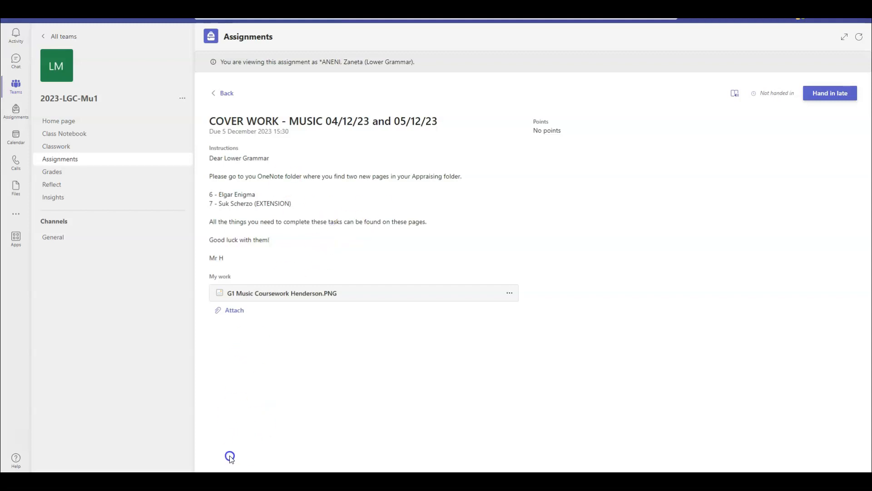
Step: Switch back to Soundtrap and download the G1 Music Production mix with mastering applied
mouse_move(208, 481)
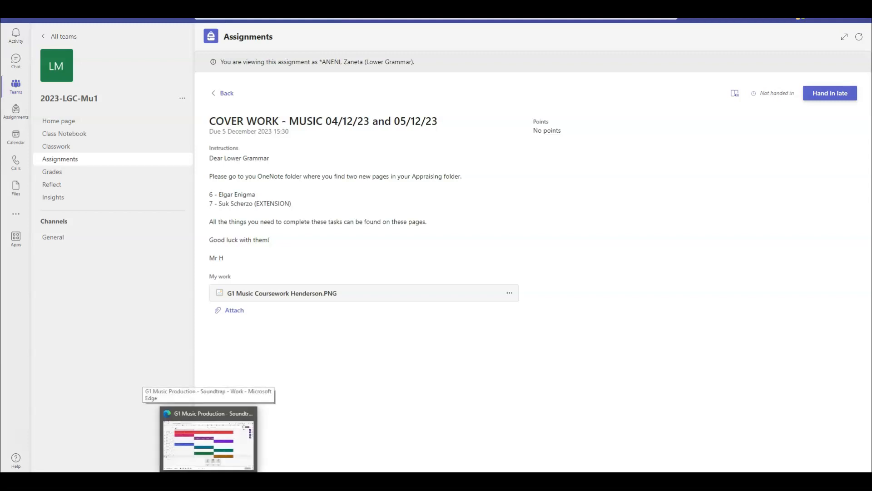
left_click(209, 439)
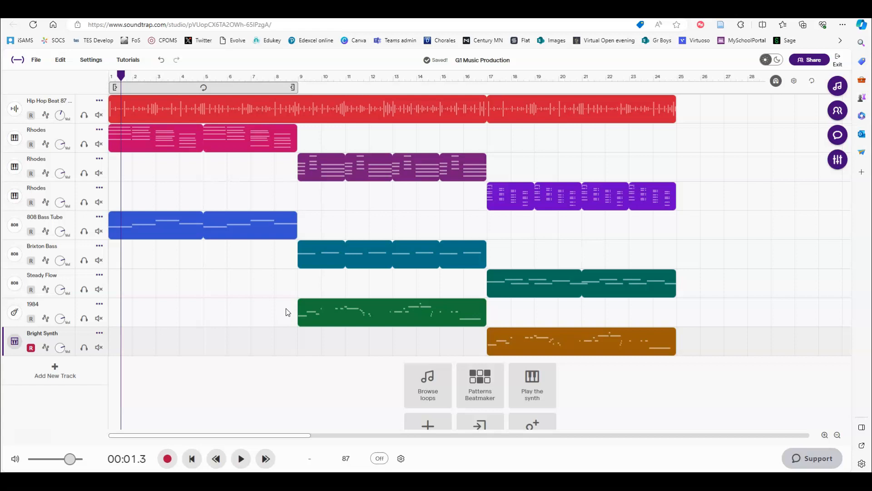
left_click(40, 62)
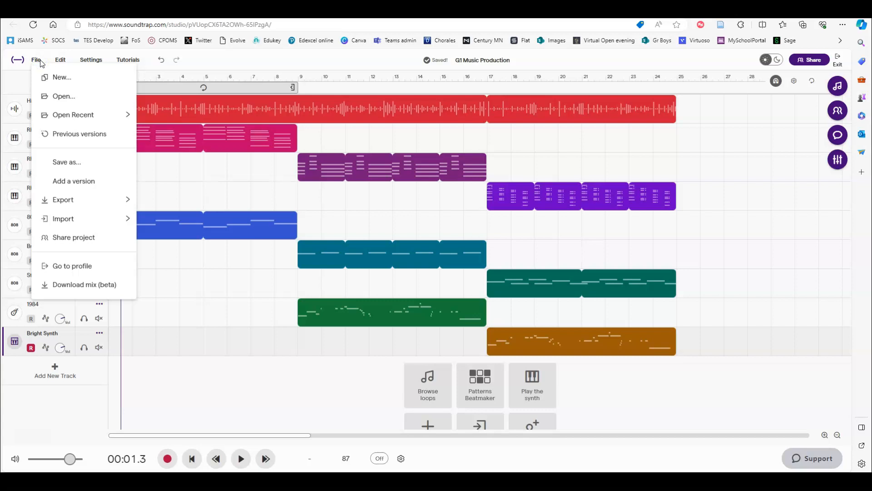
mouse_move(92, 199)
left_click(102, 286)
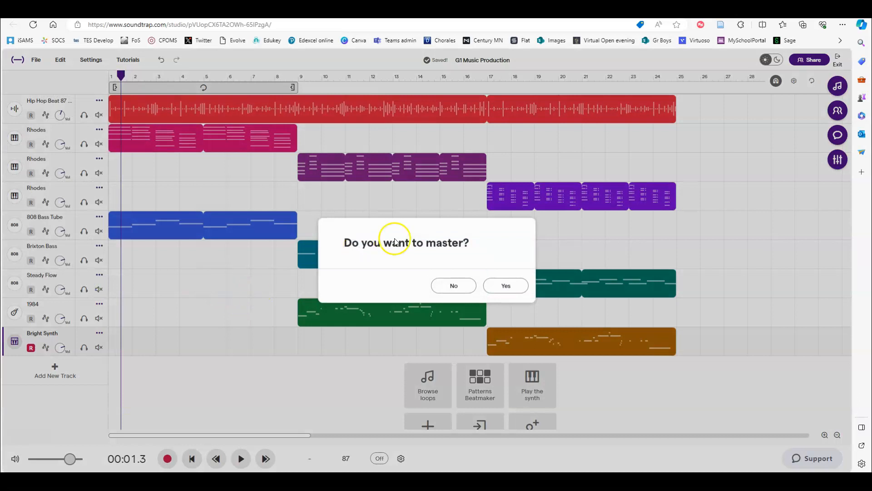
left_click(505, 286)
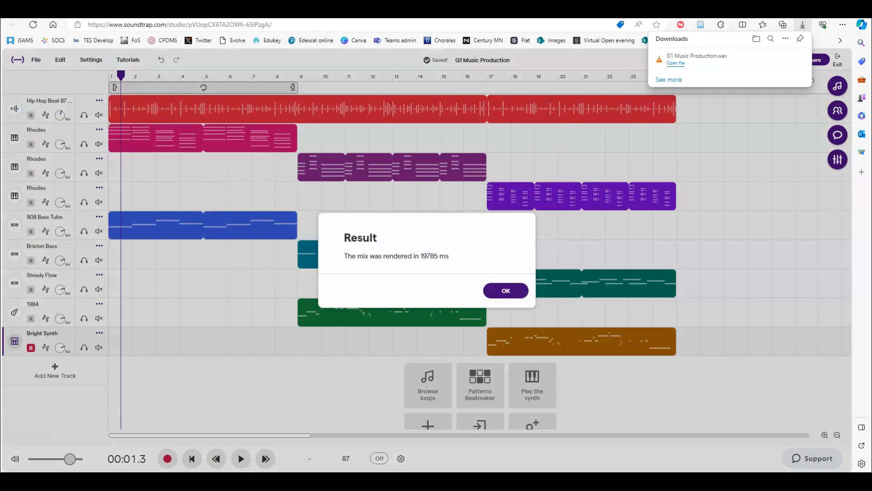
left_click(506, 290)
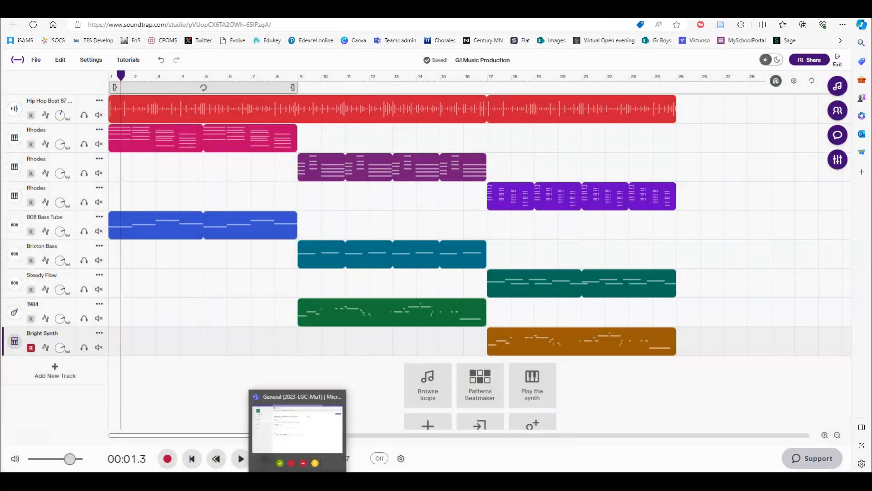
Step: Return to the Teams assignment and choose the G1 Music Production audio file from Downloads as a second attachment
left_click(293, 432)
left_click(235, 311)
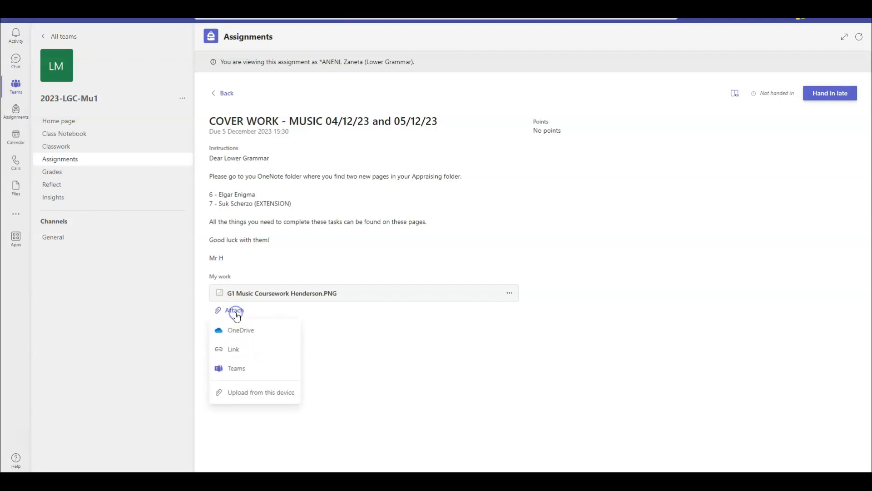
left_click(236, 392)
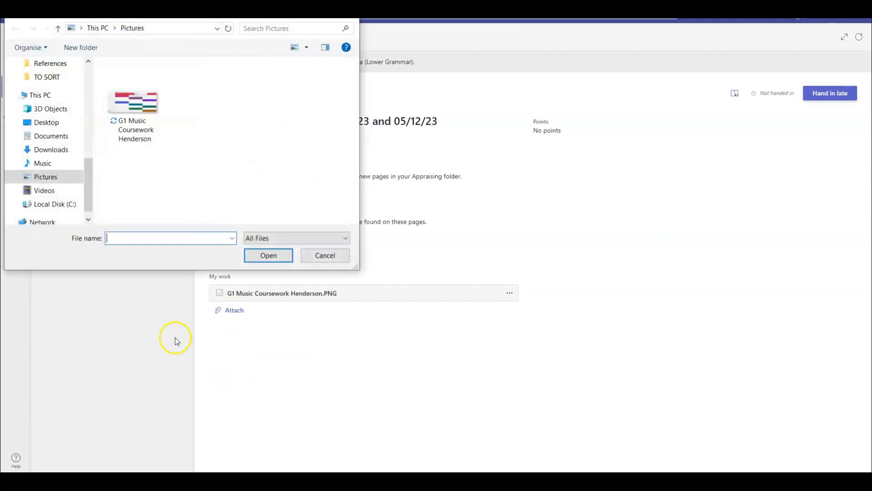
left_click(51, 152)
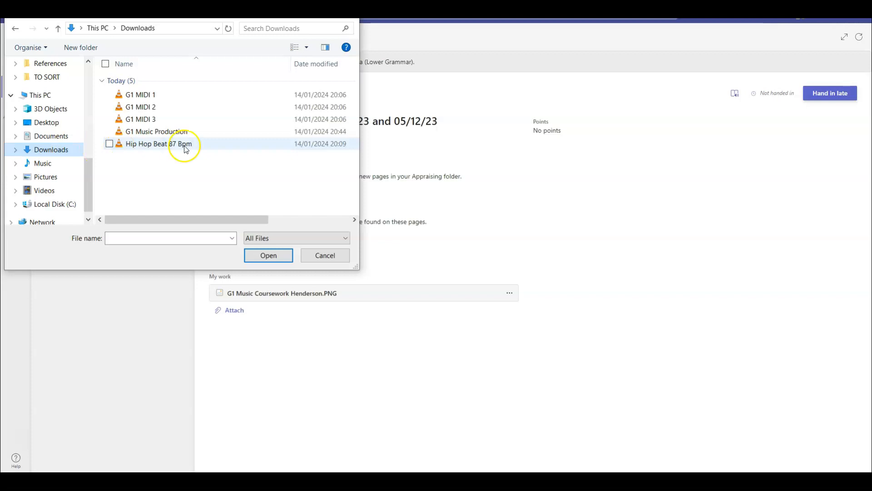
left_click(174, 132)
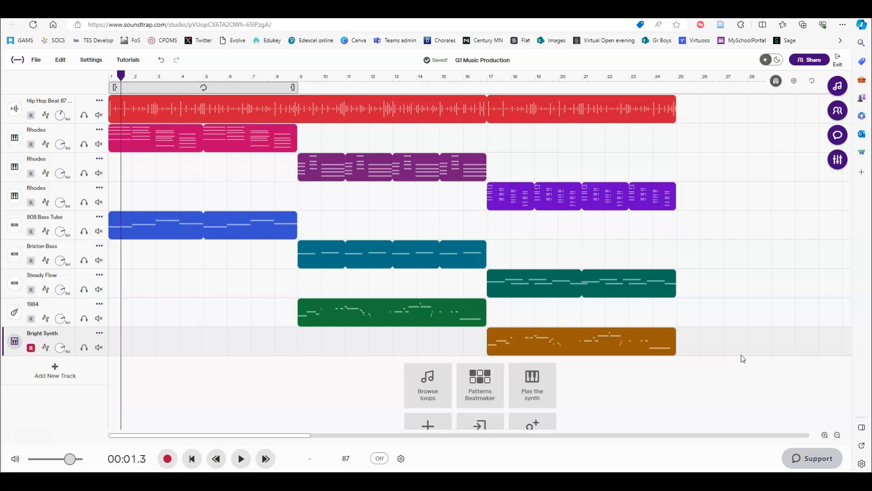
Step: Back in Soundtrap, view the project's sharing options for inviting people and close them without inviting anyone
left_click(736, 359)
left_click(807, 66)
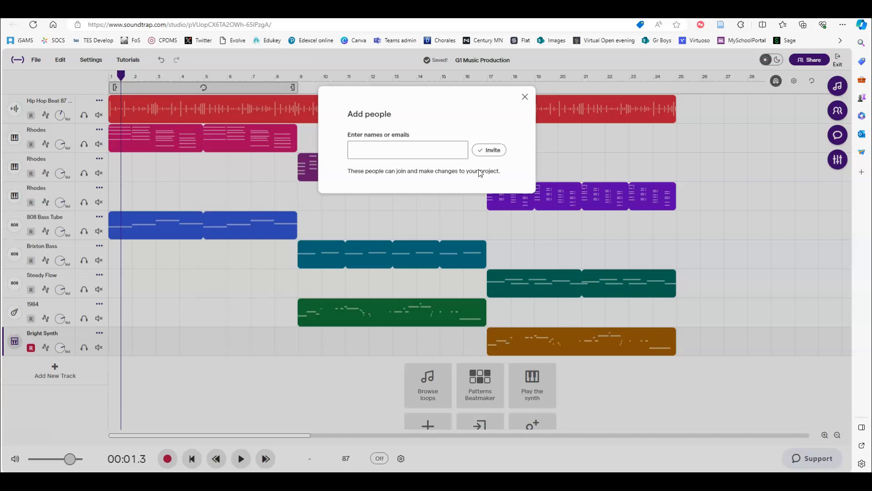
left_click(526, 97)
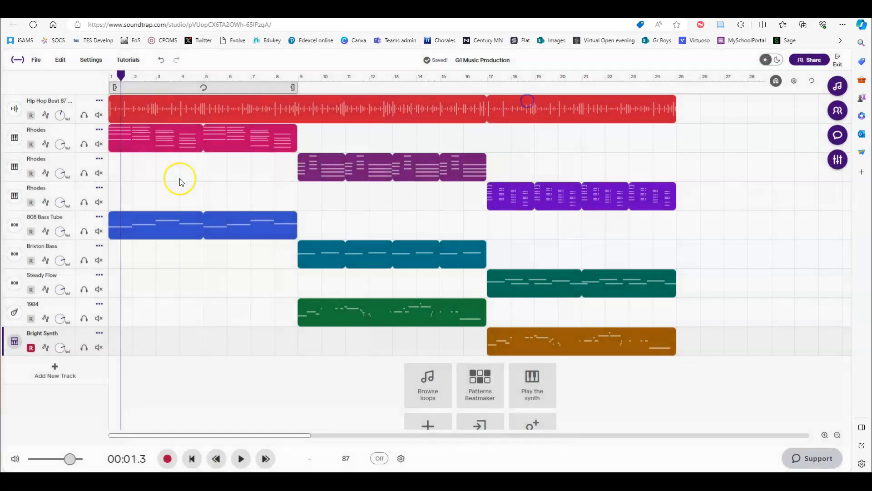
Step: Leave the studio project for the Soundtrap home page
left_click(15, 66)
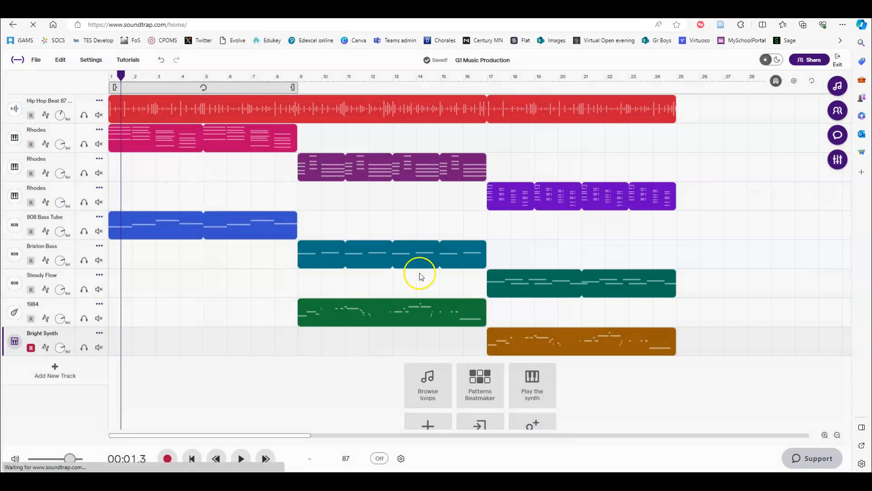